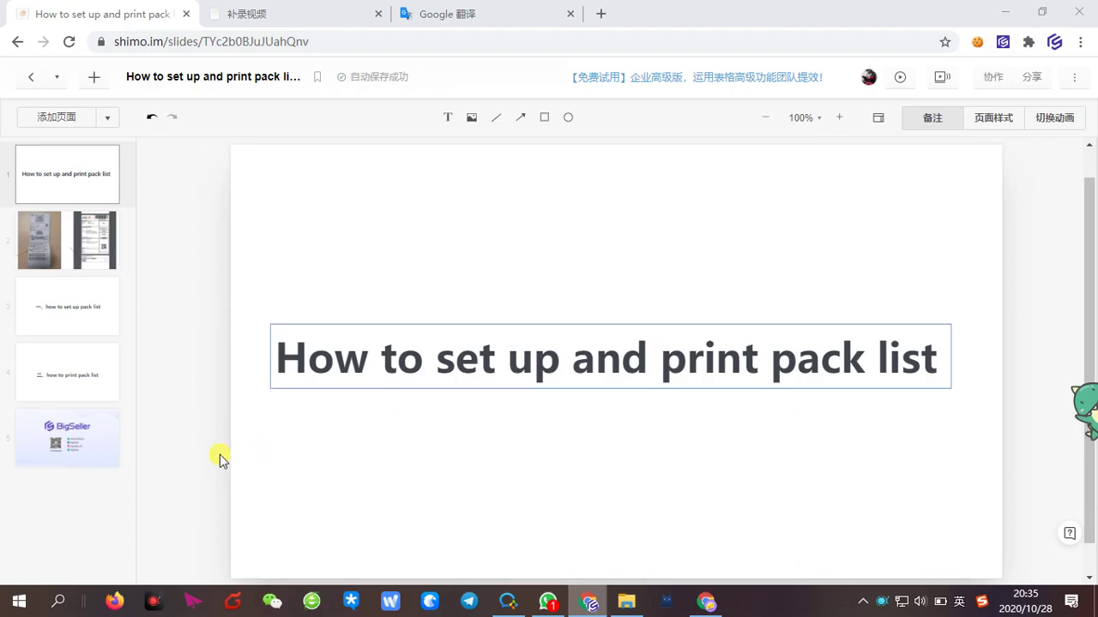
- Present the printed label example slide and the "how to set up pack list" section slide
left_click(44, 261)
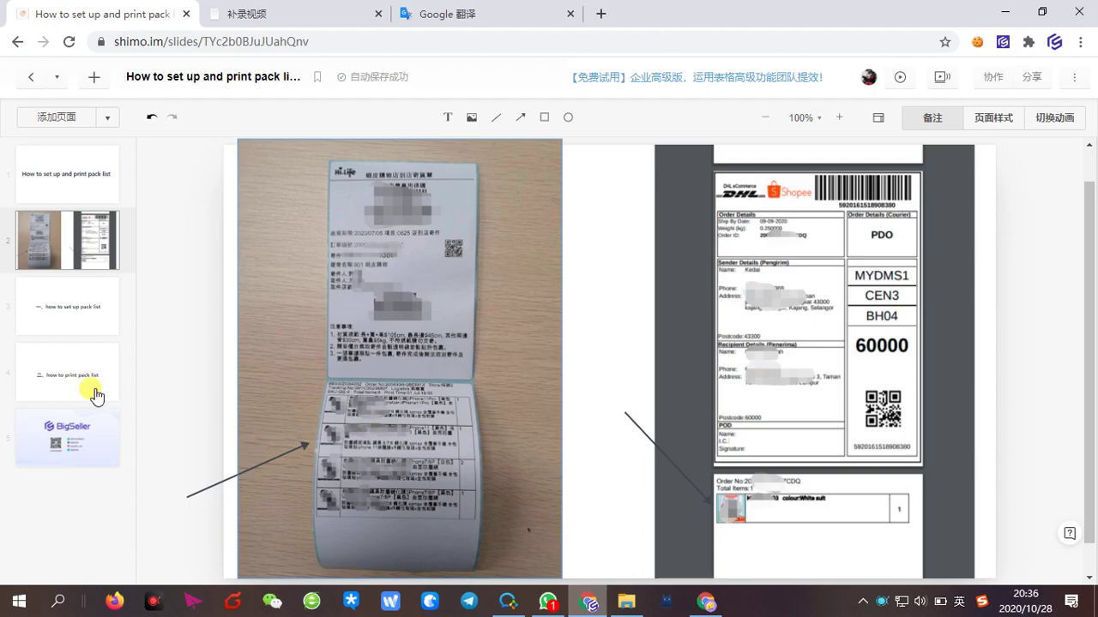
left_click(72, 319)
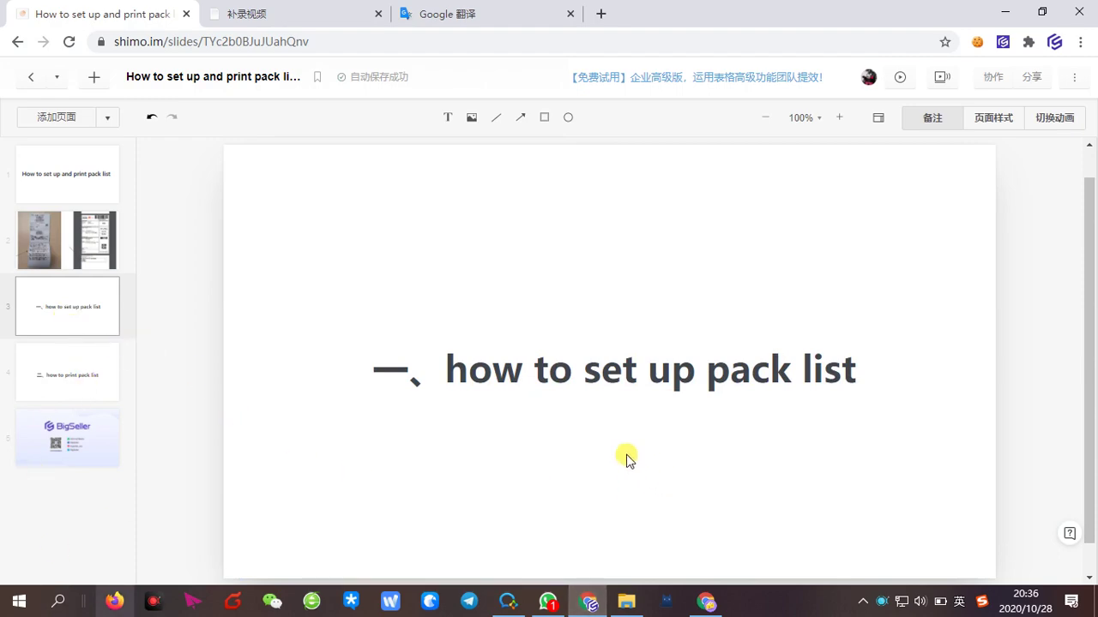
left_click(502, 391)
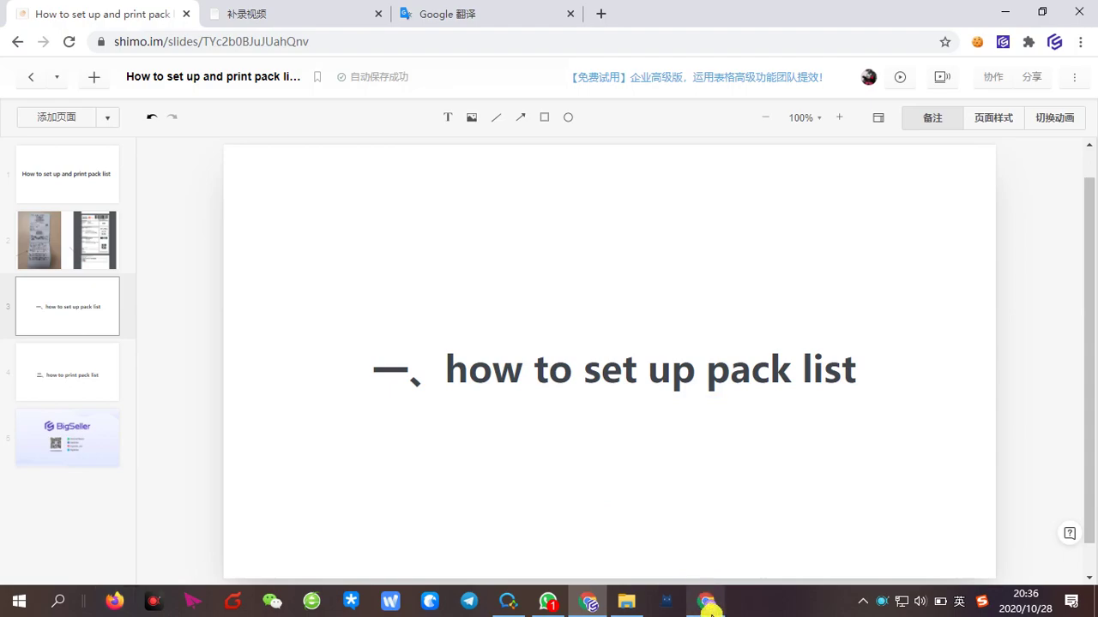
- Switch to BigSeller and go to Other Settings under Order Settings to reach the pack list template
left_click(707, 603)
mouse_move(1027, 84)
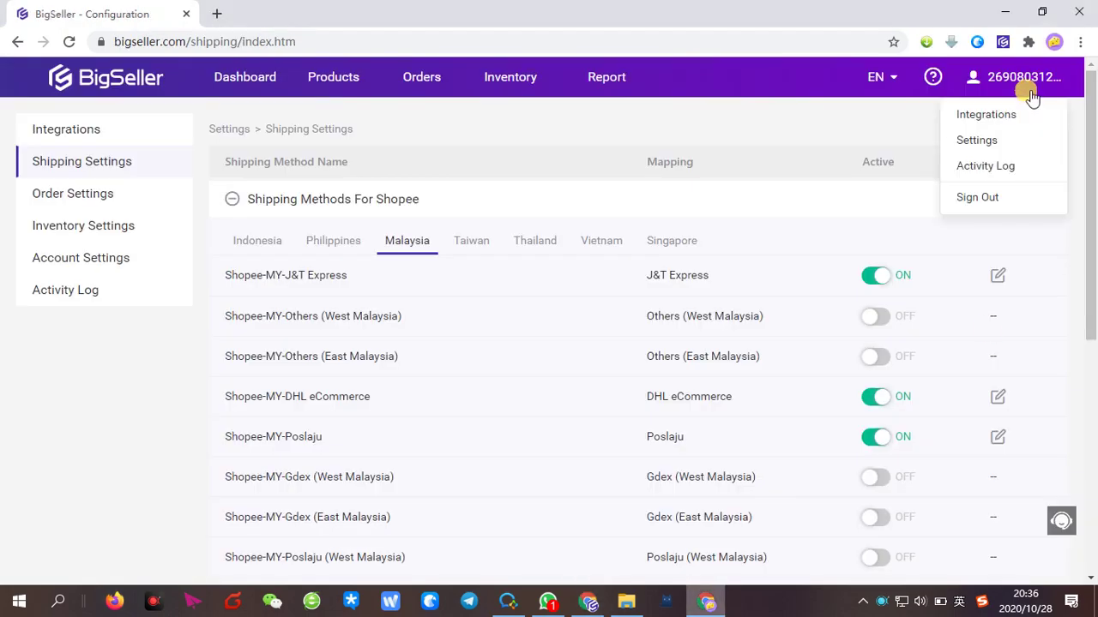
left_click(1029, 148)
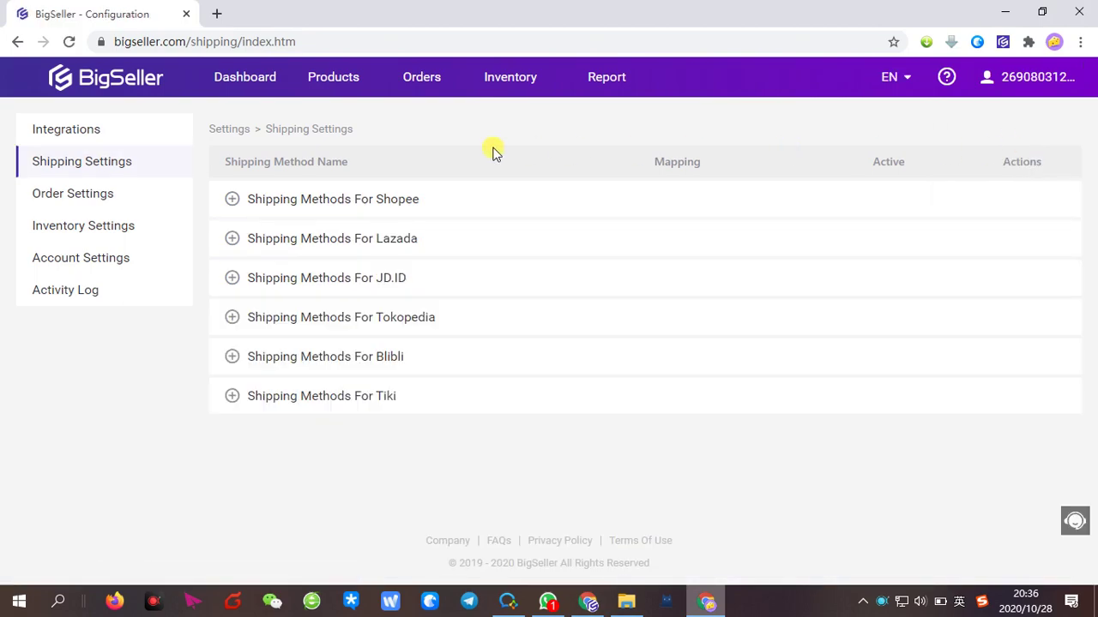
left_click(98, 204)
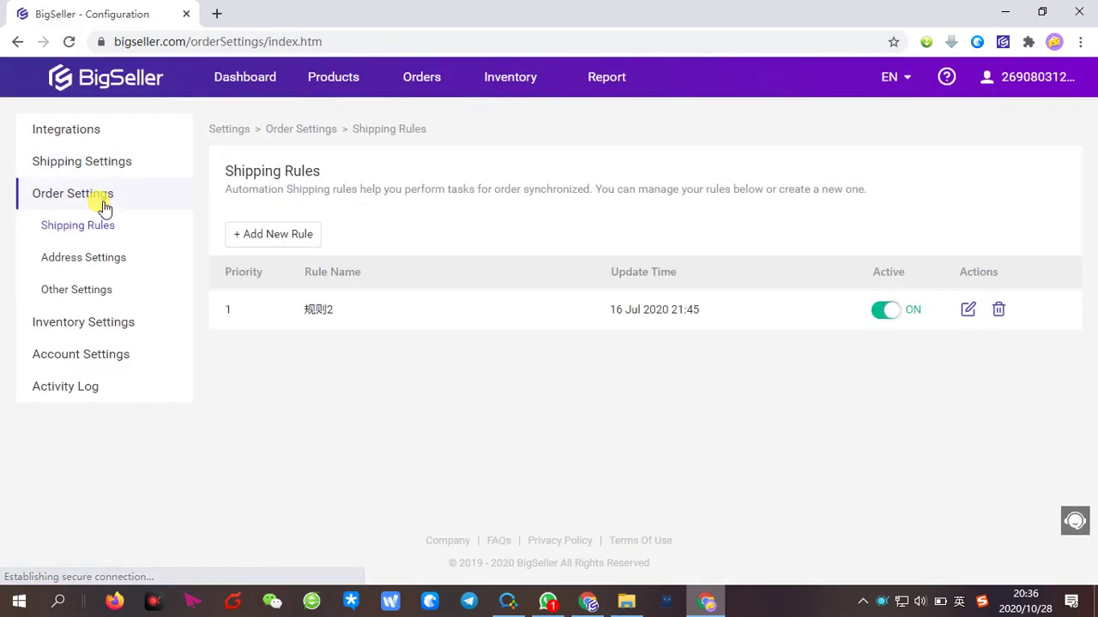
left_click(51, 292)
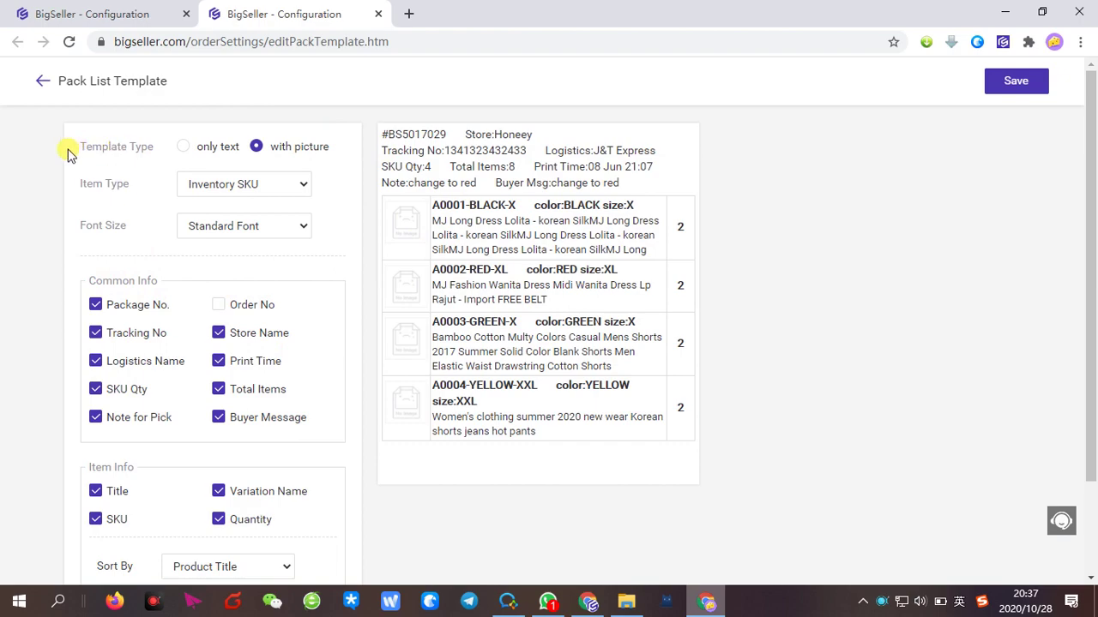
- Switch the pack list template type to only text and back to with picture
left_click_drag(77, 147, 187, 159)
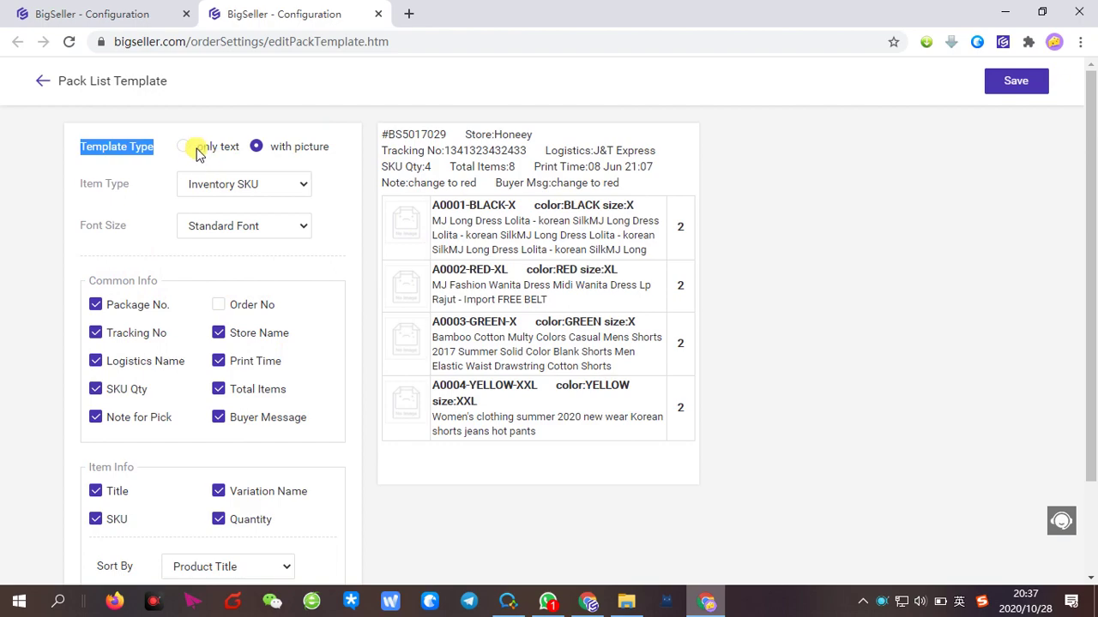
left_click_drag(192, 144, 262, 151)
left_click(259, 151)
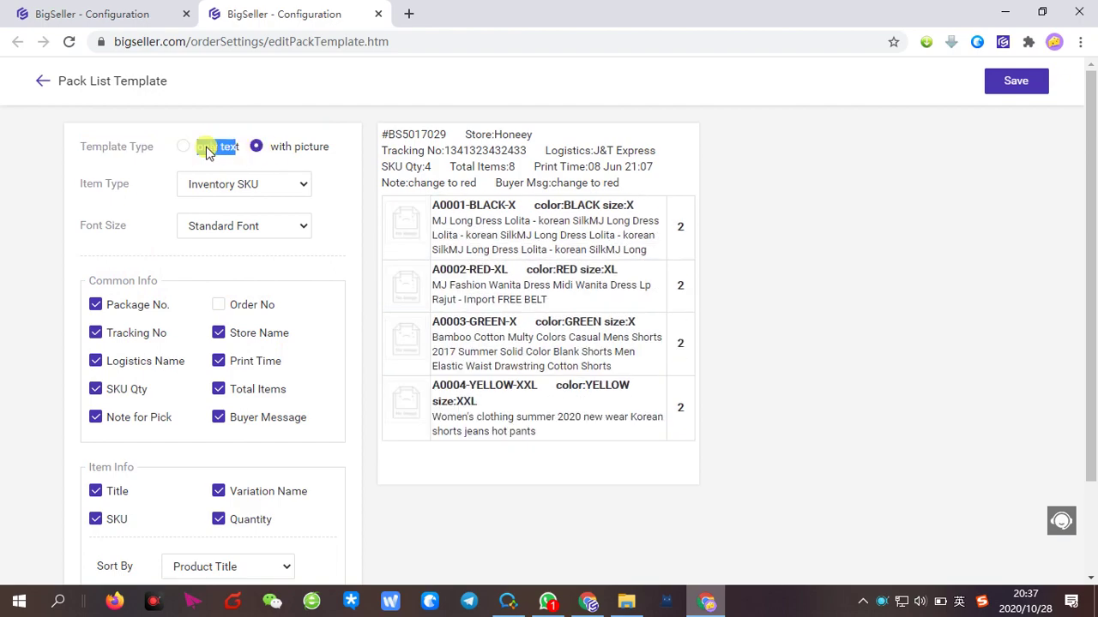
left_click(183, 145)
left_click(255, 149)
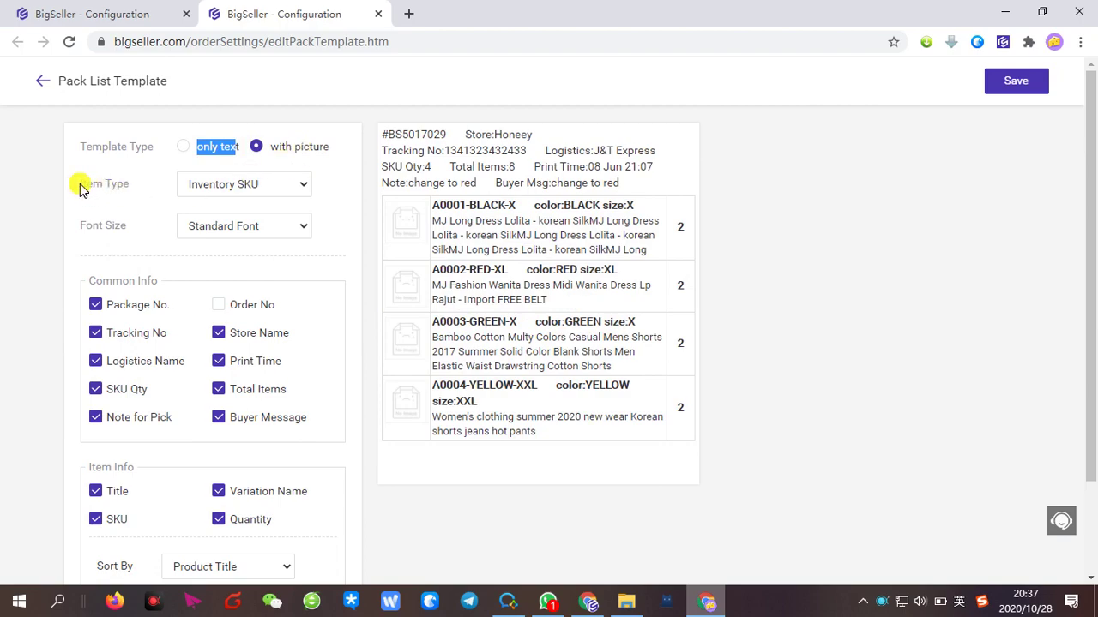
- Switch the template's item type to Store Product and back to Inventory SKU
left_click_drag(81, 185, 182, 194)
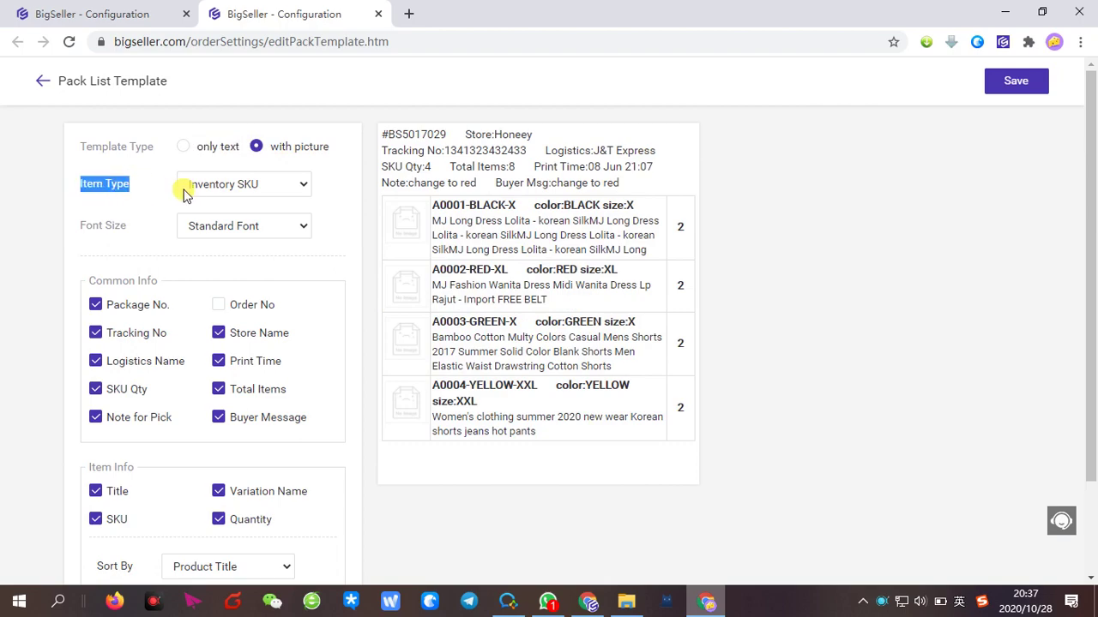
left_click(184, 190)
left_click(203, 203)
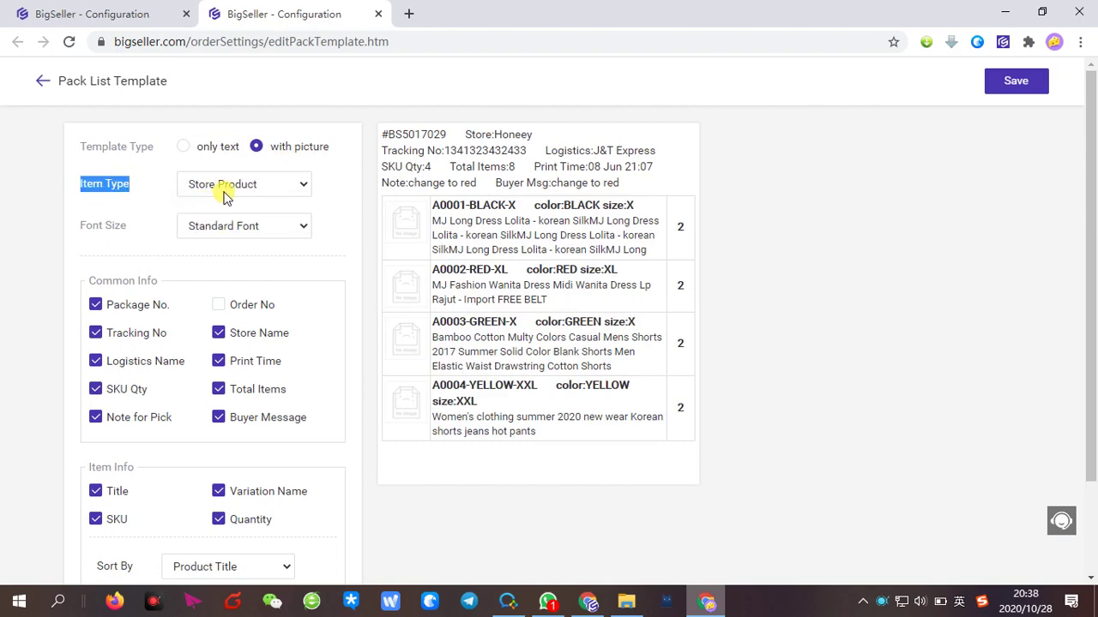
left_click(224, 189)
left_click(215, 216)
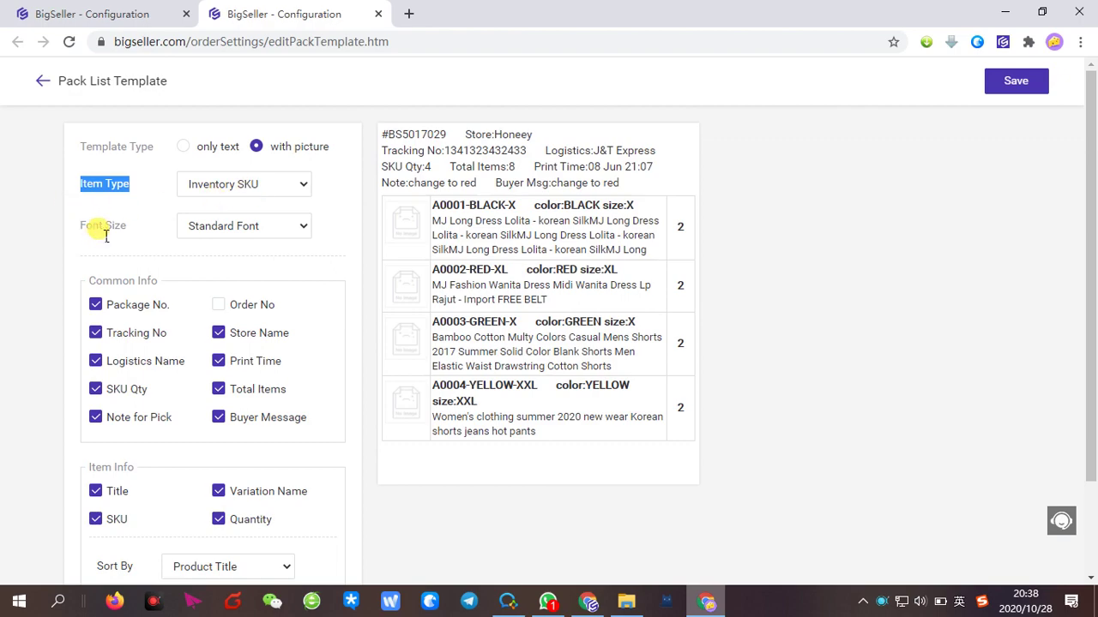
- Compare Large Font and Standard Font in the template preview, leaving the font size at Standard Font
left_click(235, 231)
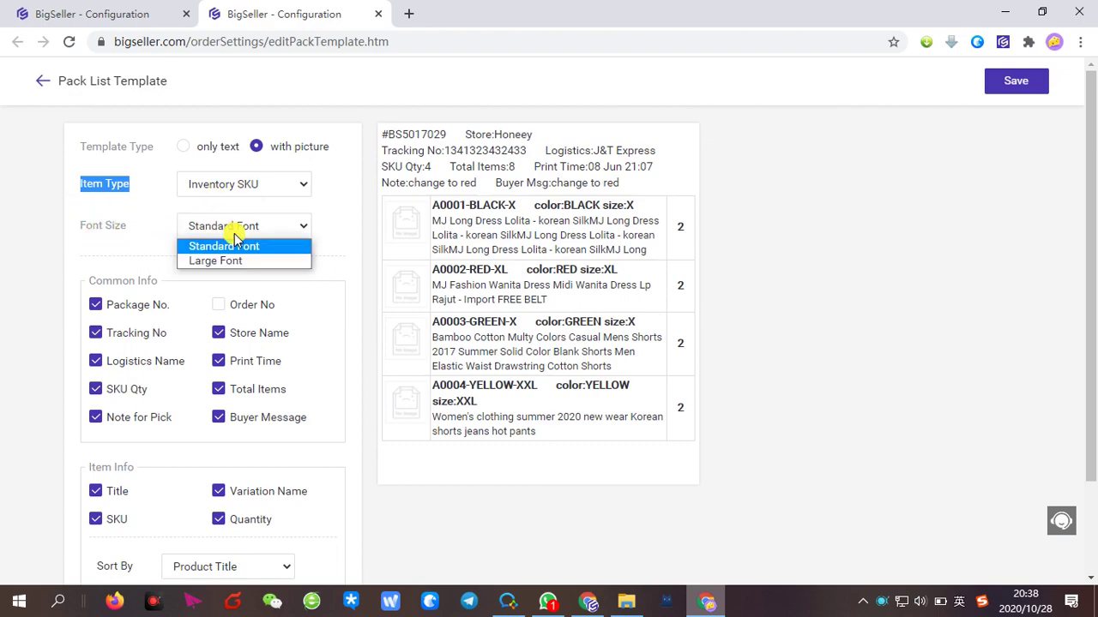
left_click(137, 227)
scroll(127, 227, "down", 1)
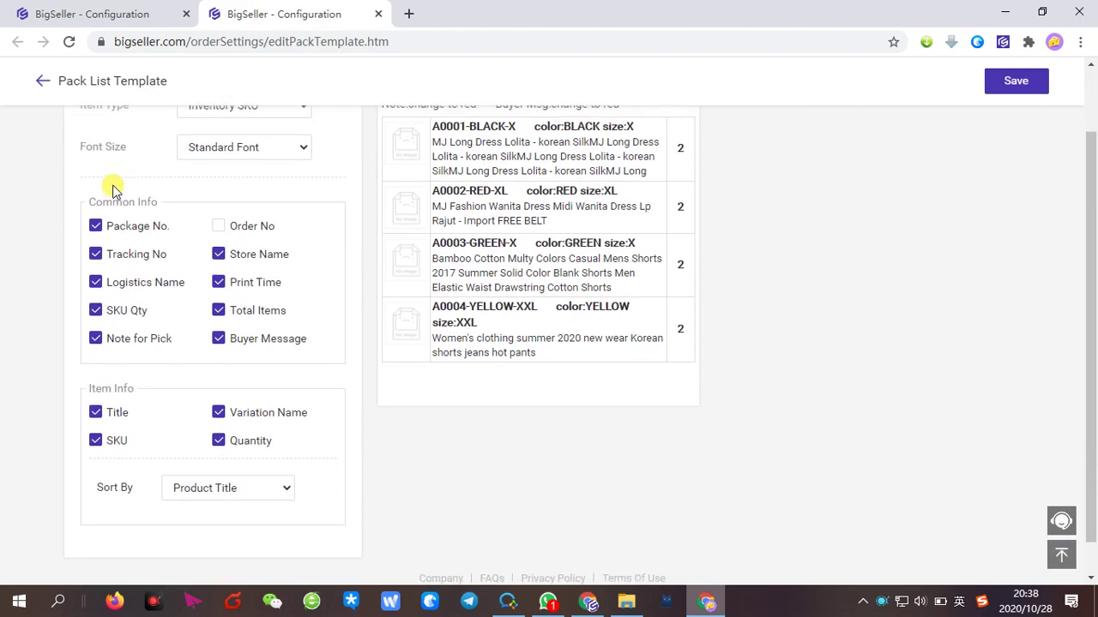
scroll(111, 184, "up", 1)
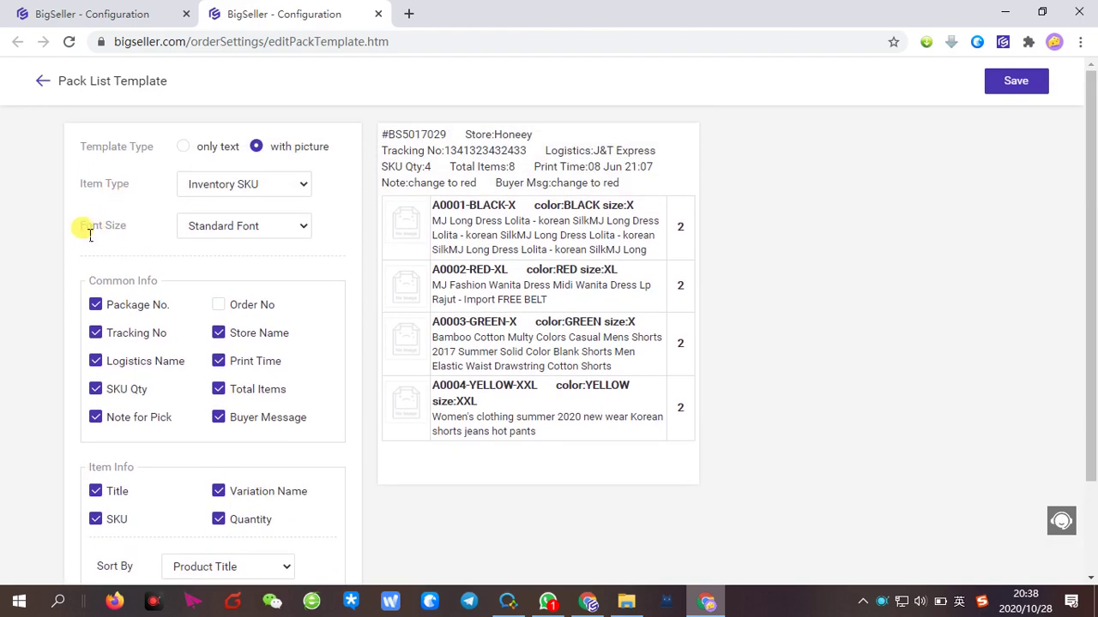
double_click(116, 227)
left_click(215, 227)
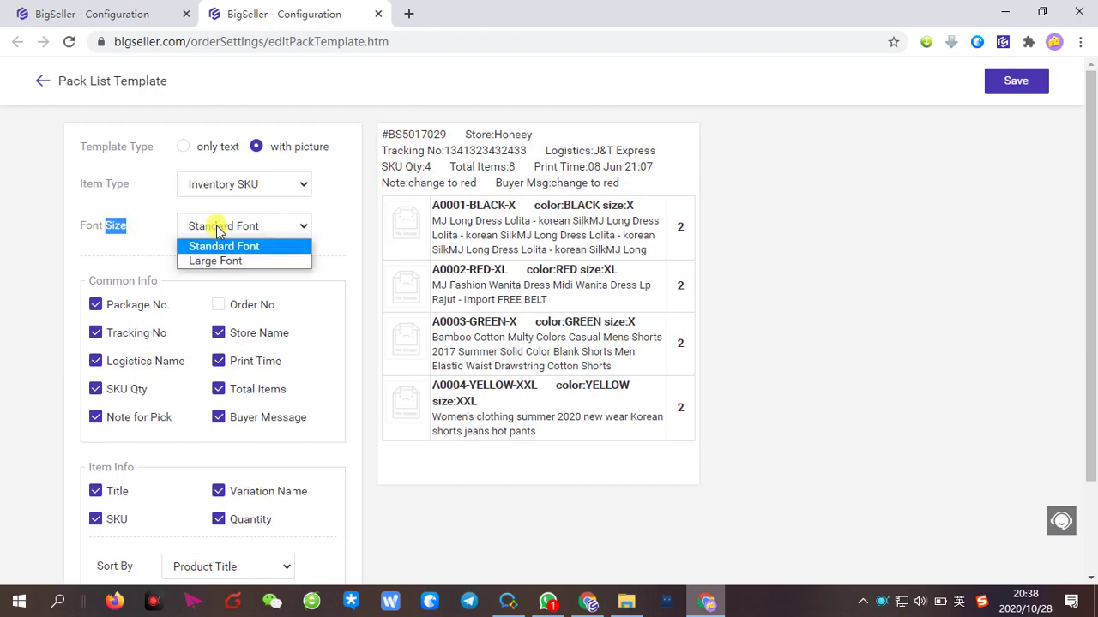
left_click(206, 261)
left_click(232, 226)
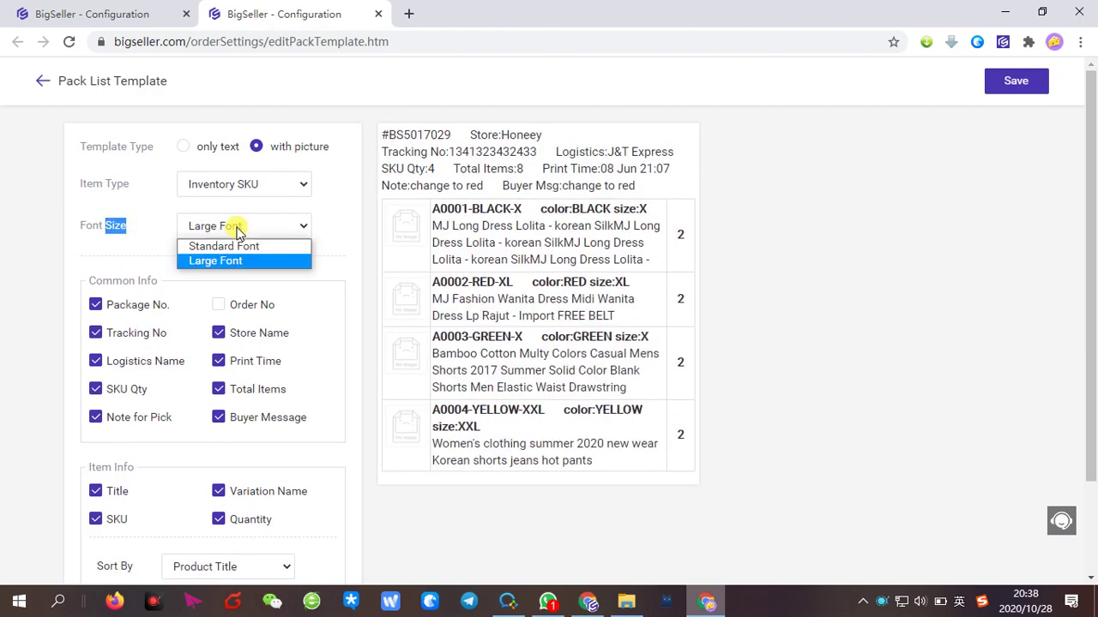
left_click(210, 247)
left_click(206, 234)
left_click(219, 261)
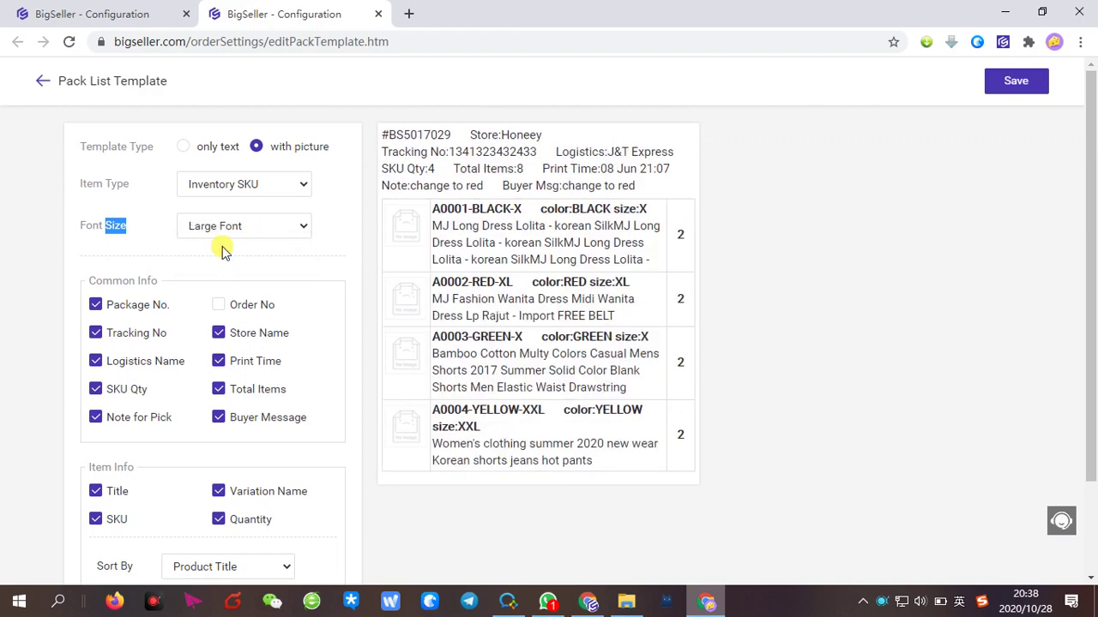
left_click(190, 231)
left_click(191, 247)
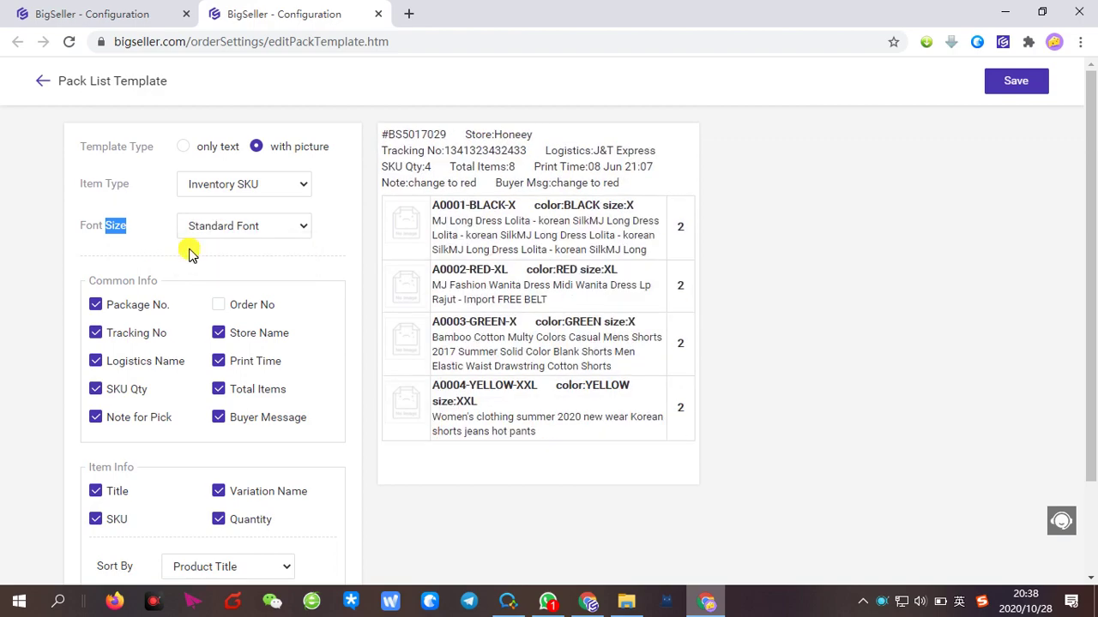
- In Common Info, enable Order No and disable Package No., Tracking No and Note for Pick
scroll(220, 263, "down", 1)
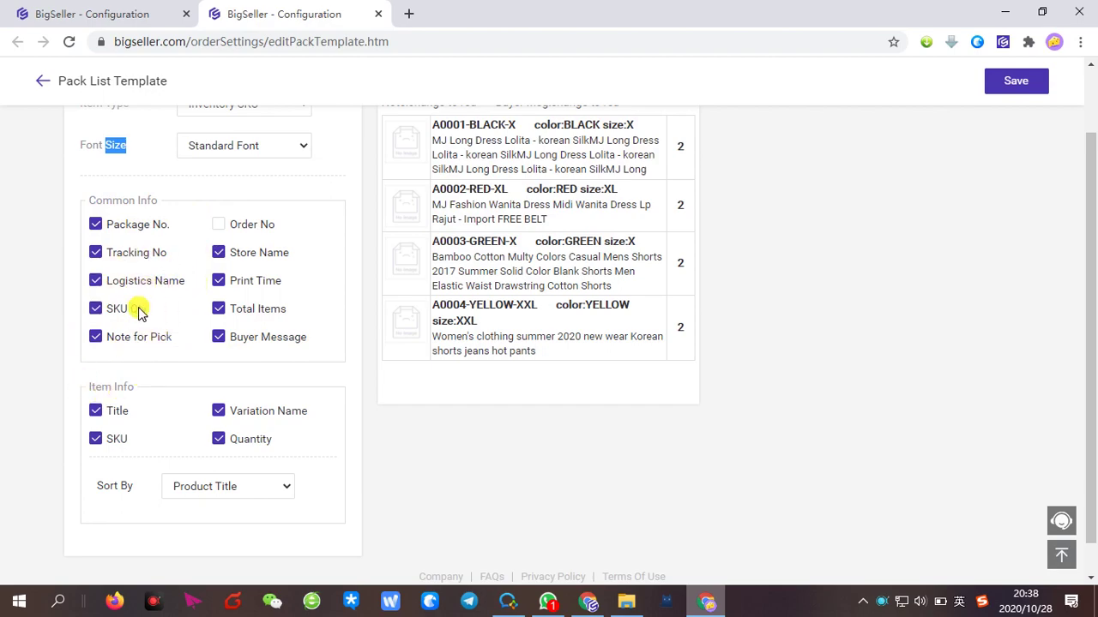
left_click(95, 224)
scroll(120, 271, "up", 1)
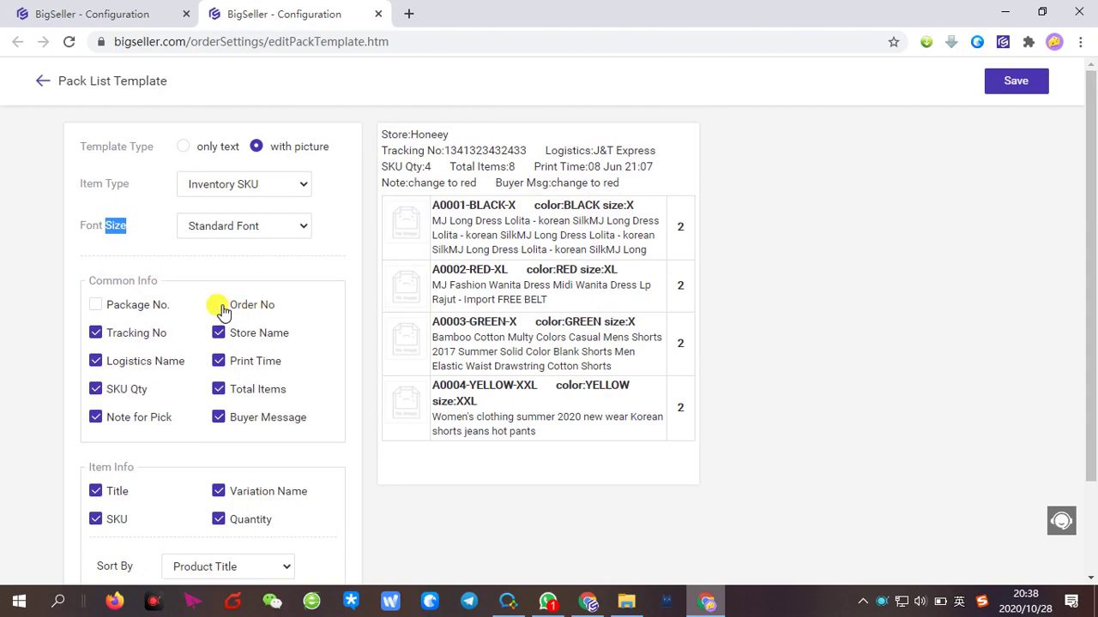
left_click(222, 307)
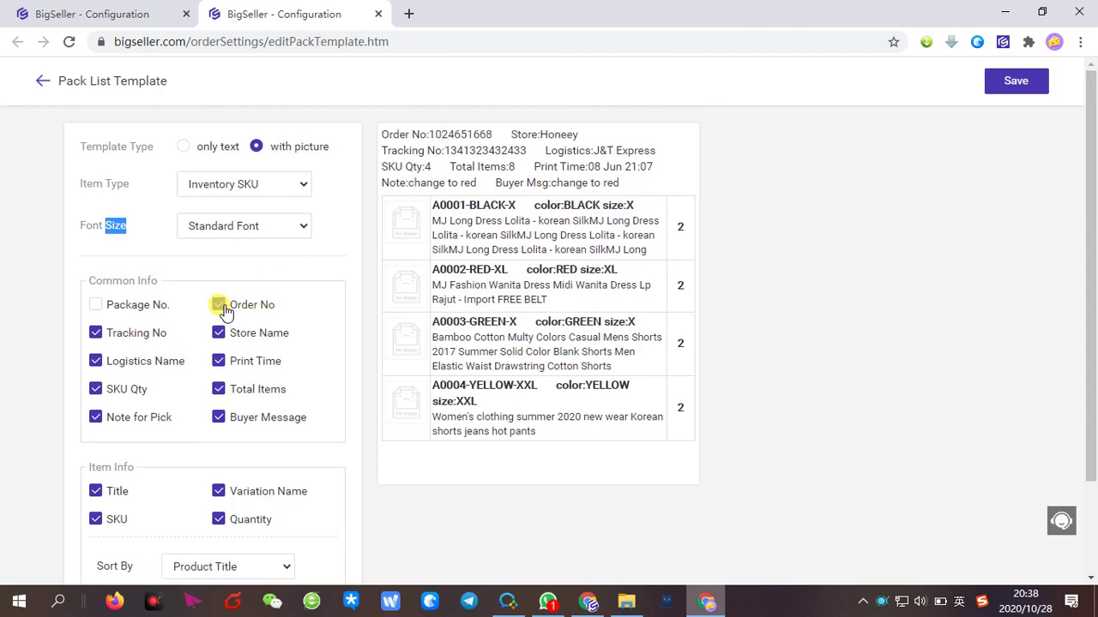
left_click(110, 337)
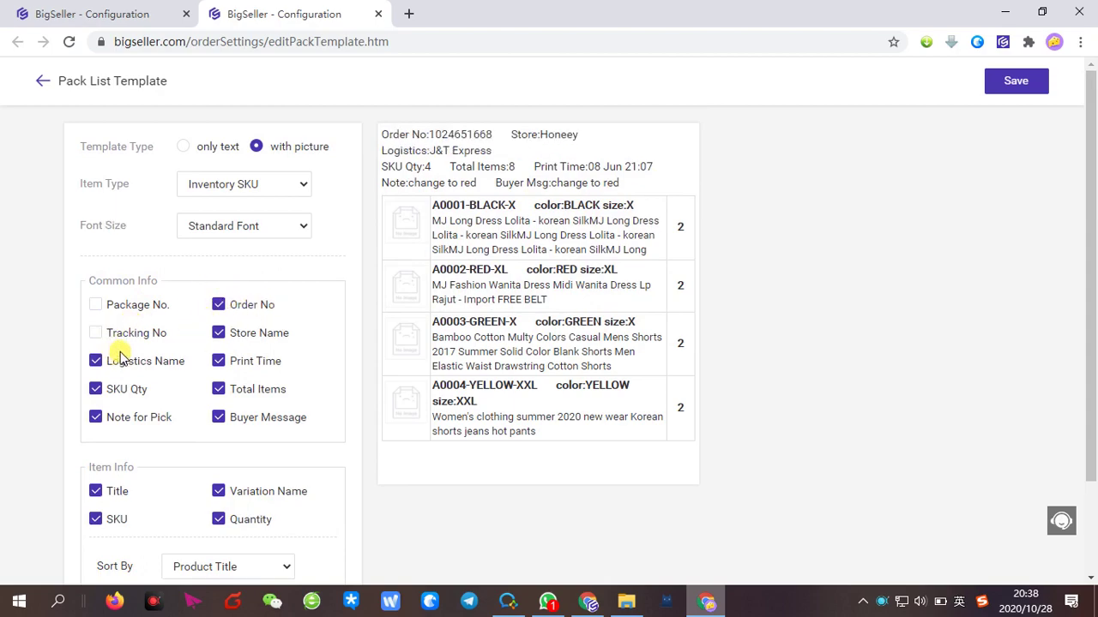
left_click(96, 419)
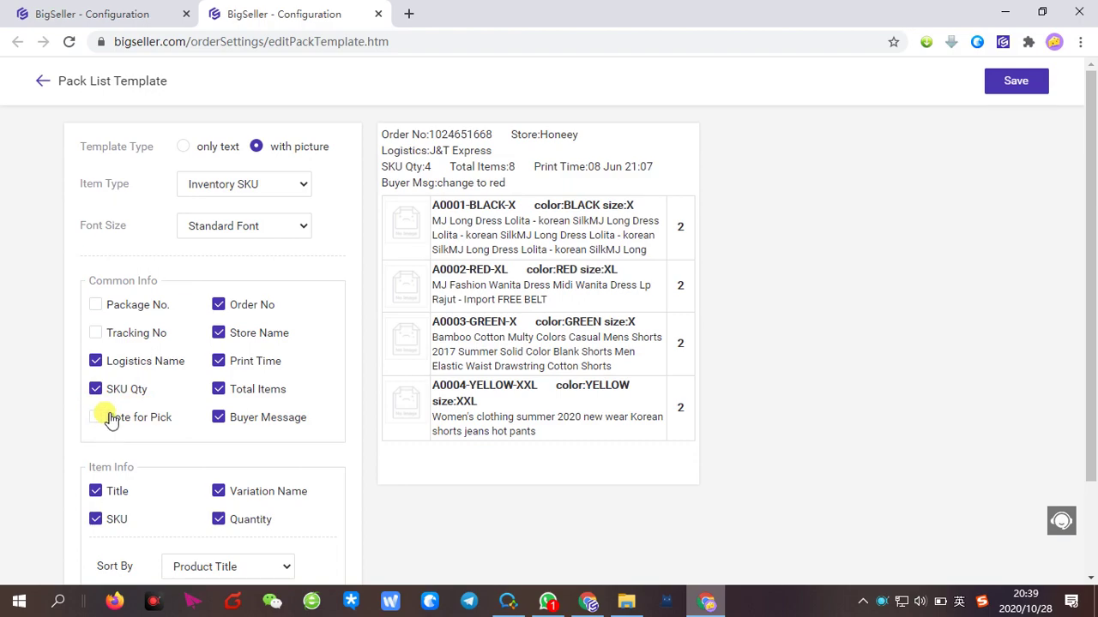
- Keep the item info sorted by Product Title and save the pack list template
scroll(109, 421, "down", 2)
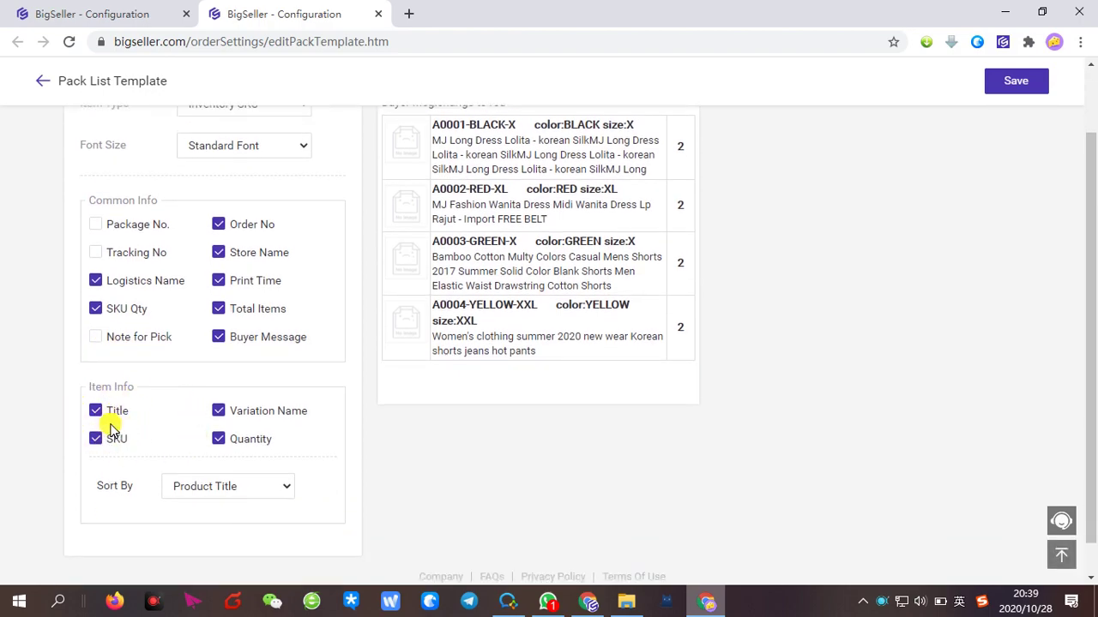
left_click(216, 486)
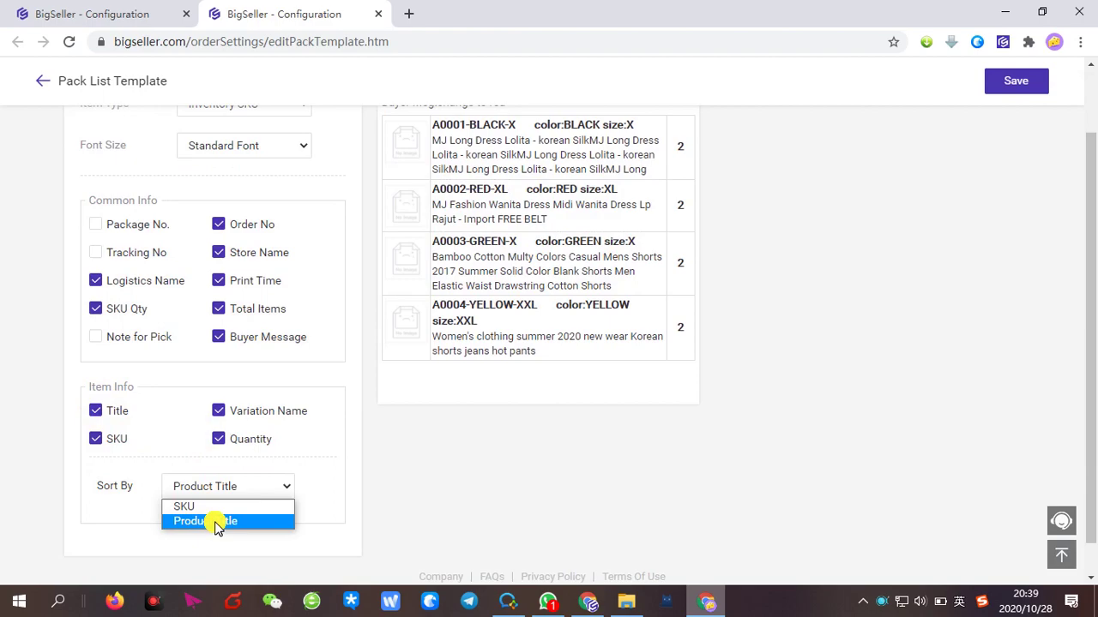
left_click(215, 522)
scroll(509, 500, "up", 2)
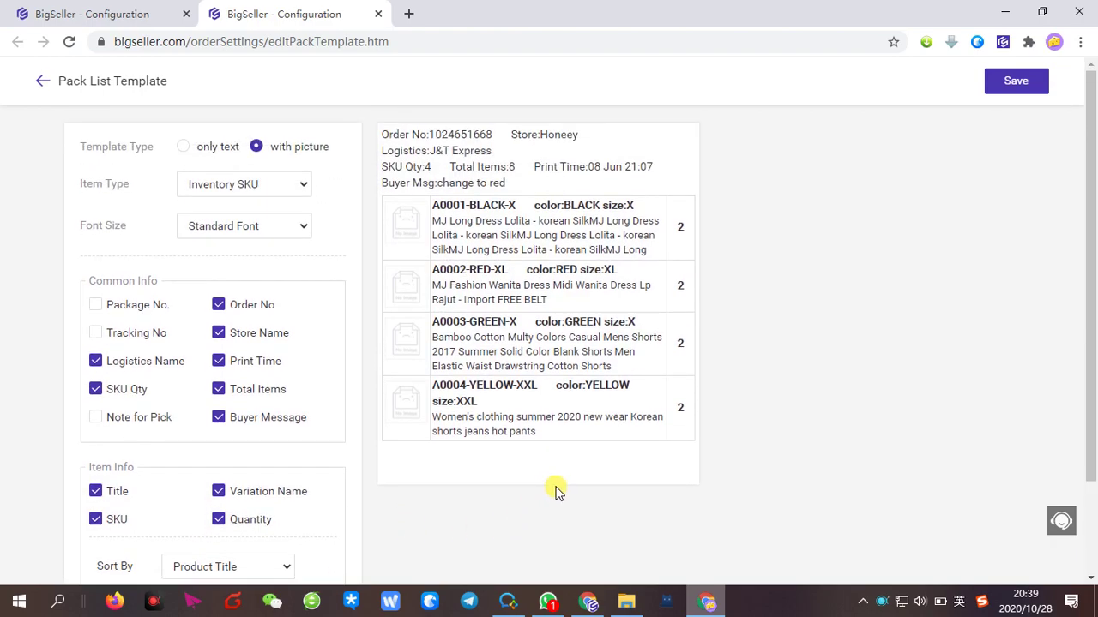
left_click(1026, 88)
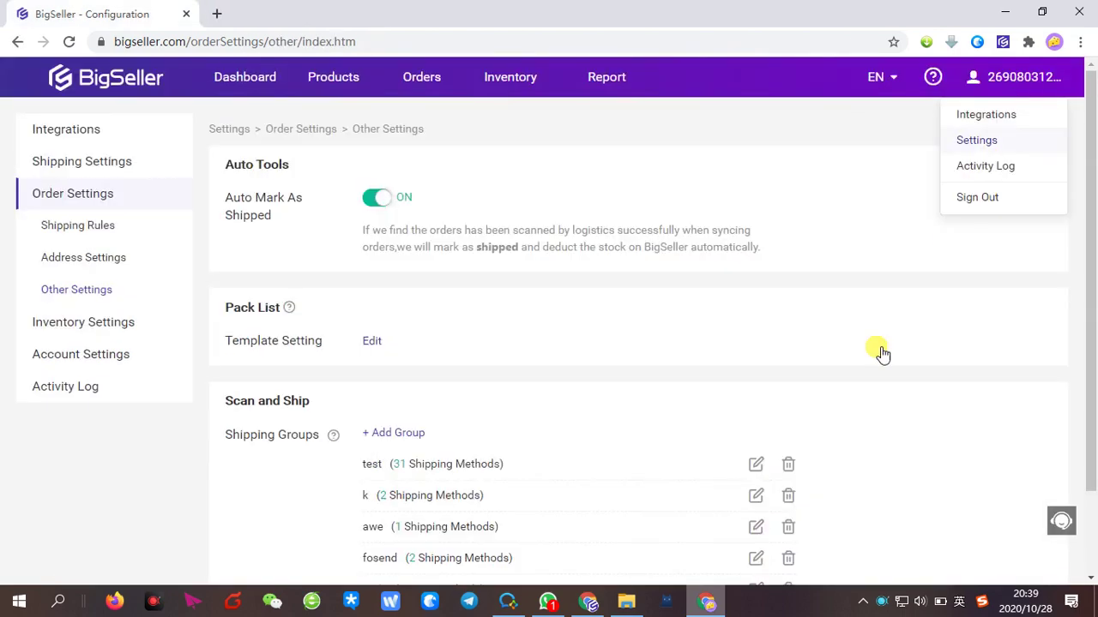
- Switch to the Shimo presentation and show the "how to print pack list" section slide
left_click(588, 601)
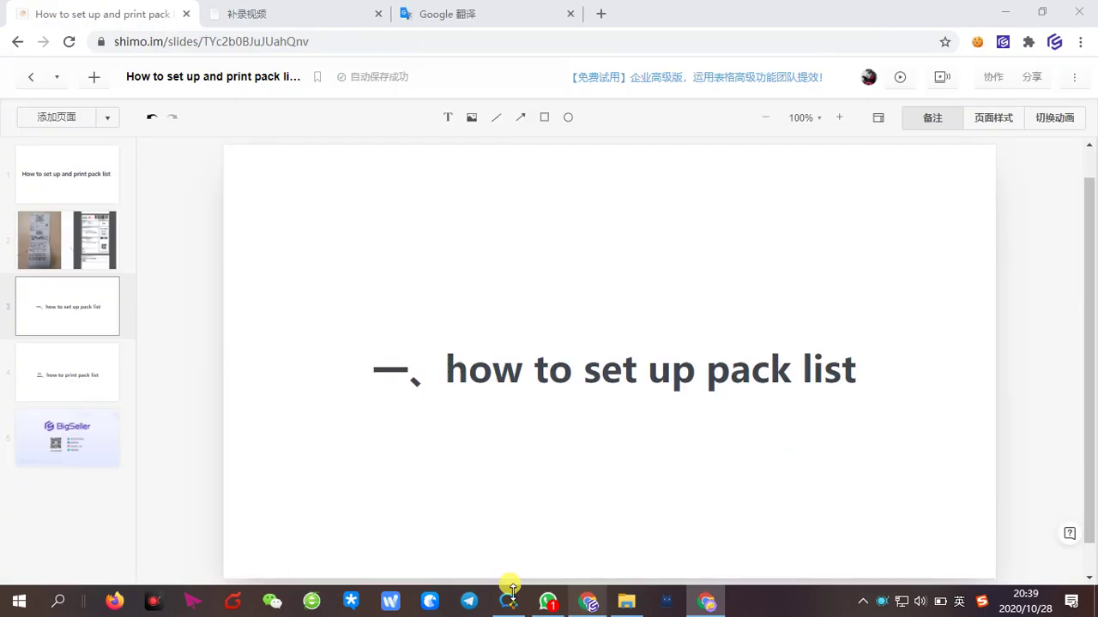
left_click(70, 375)
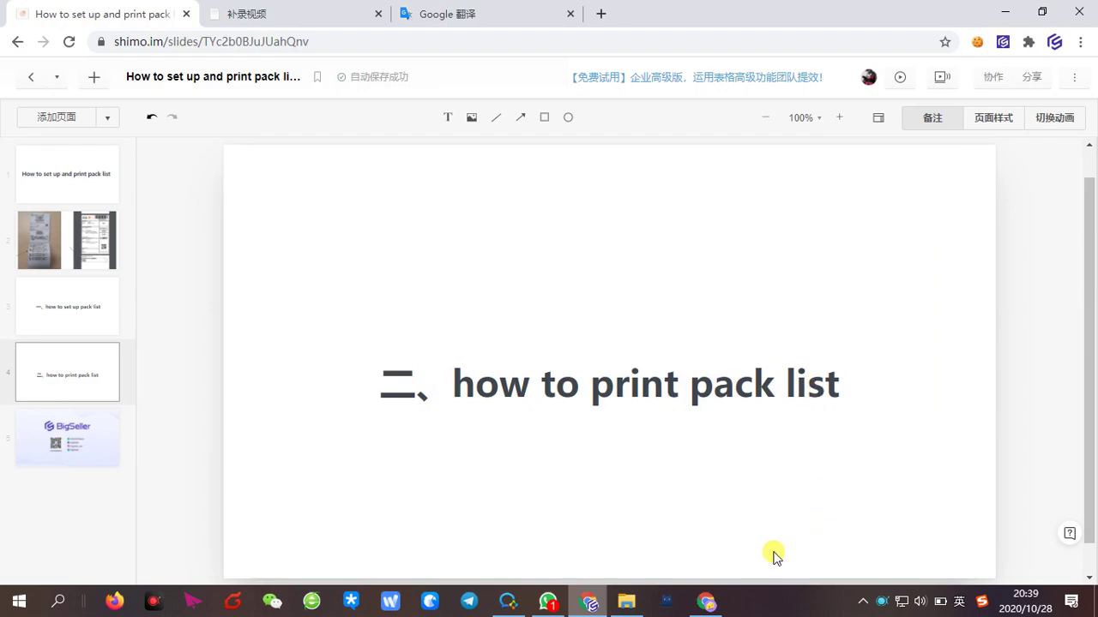
- Switch to BigSeller and display the Malaysia shipping methods for Shopee in Shipping Settings
left_click(703, 603)
mouse_move(1034, 78)
left_click(994, 144)
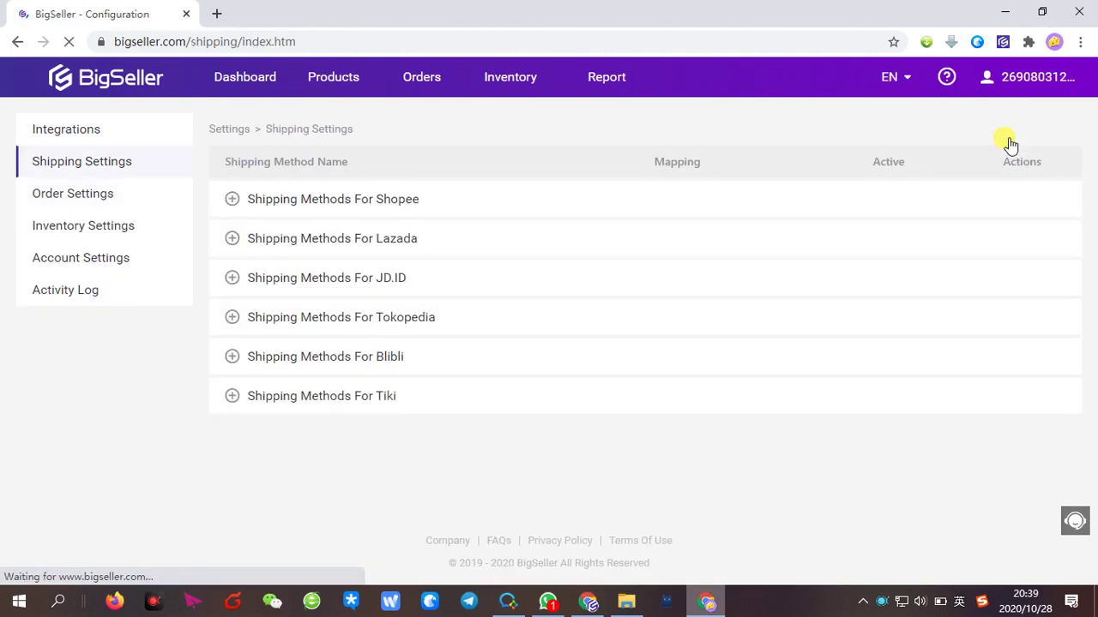
left_click(109, 170)
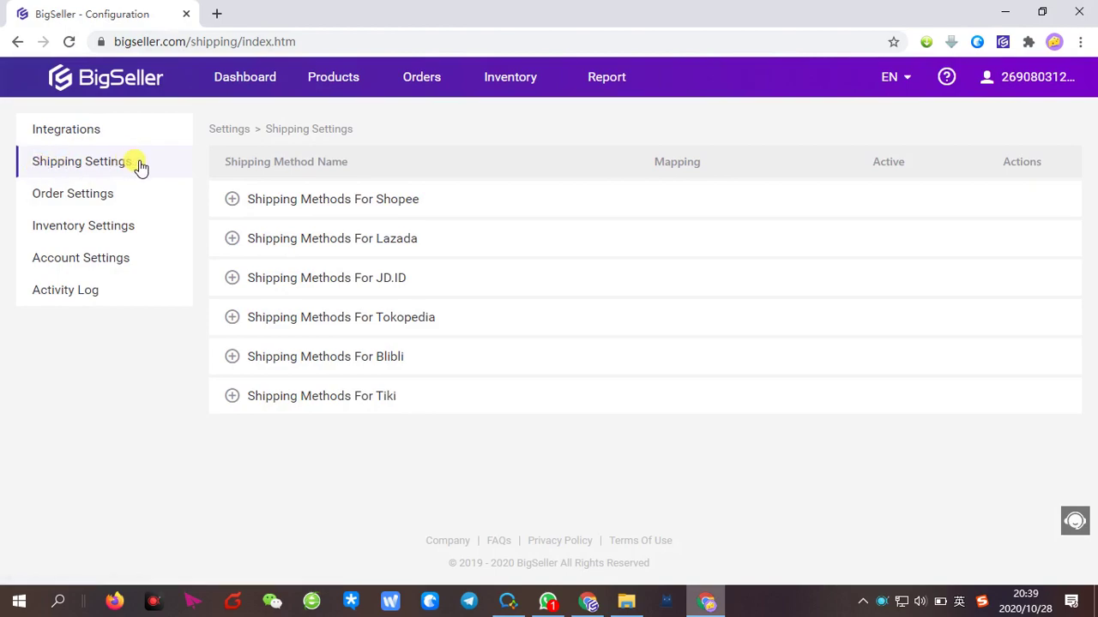
left_click(335, 206)
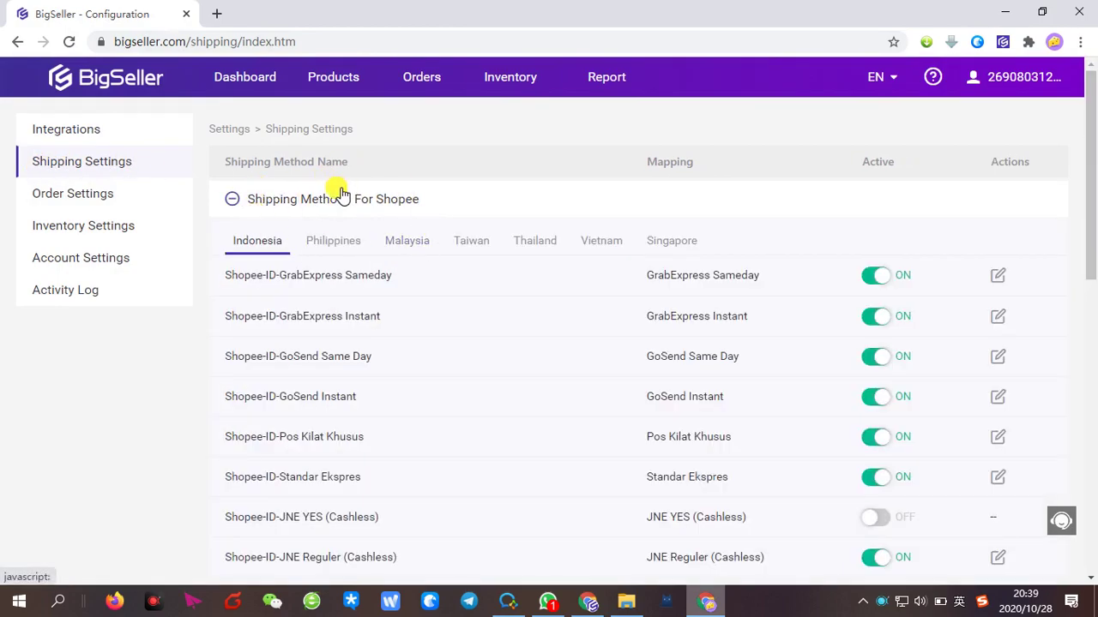
left_click(418, 242)
scroll(420, 245, "down", 1)
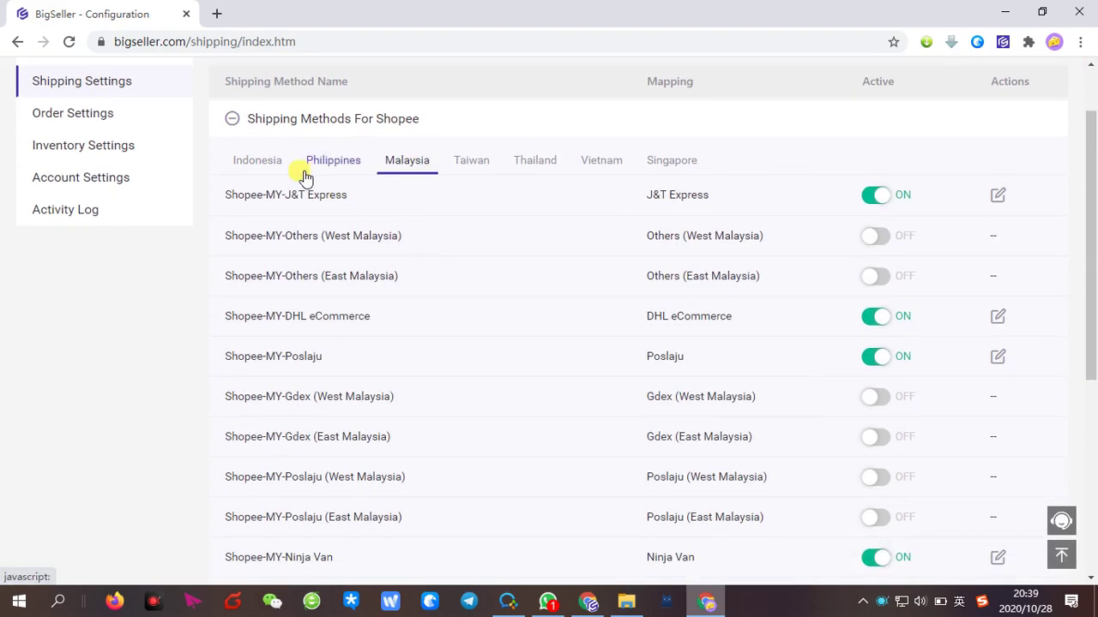
- Inspect the Print Packlist with Label option of the Philippines Shopee method XPost Integrated and return to the shipping methods list
left_click(330, 163)
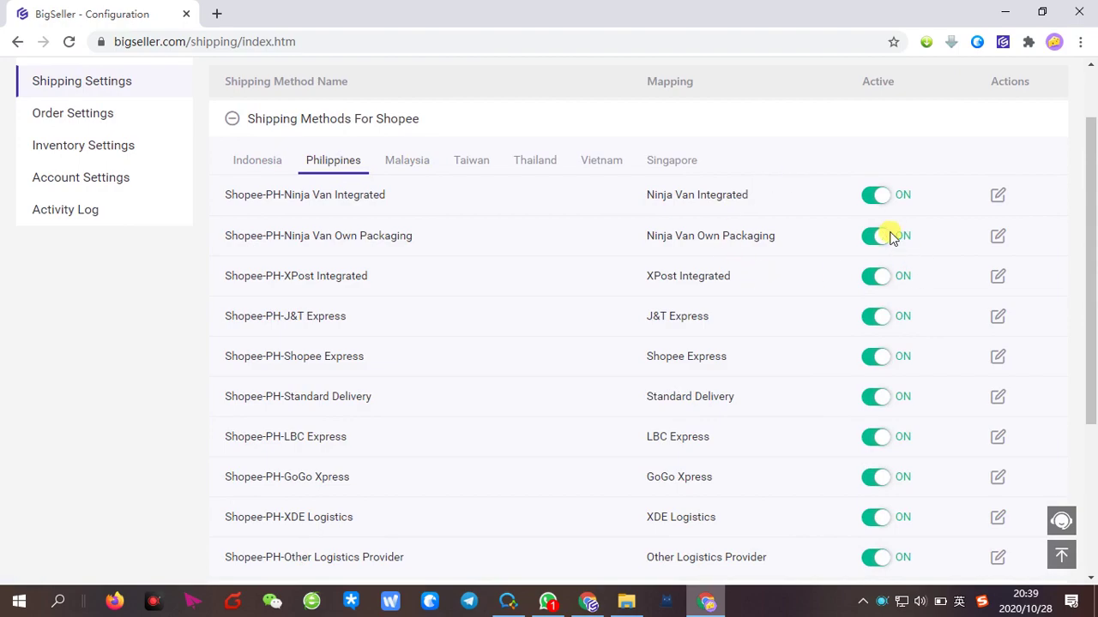
left_click(1000, 280)
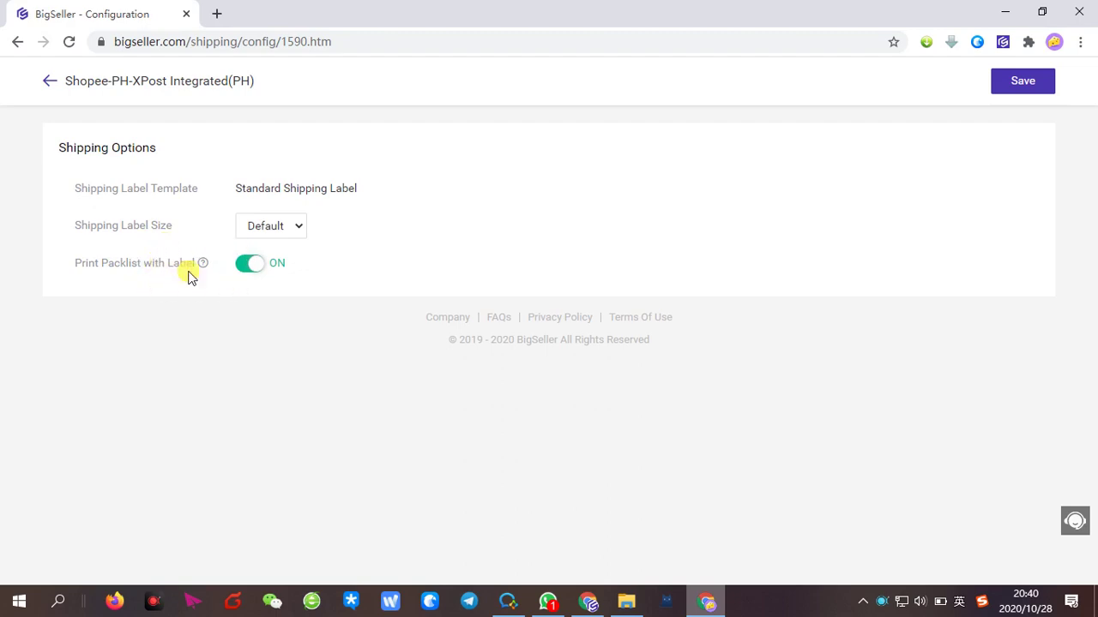
mouse_move(207, 259)
left_click(49, 83)
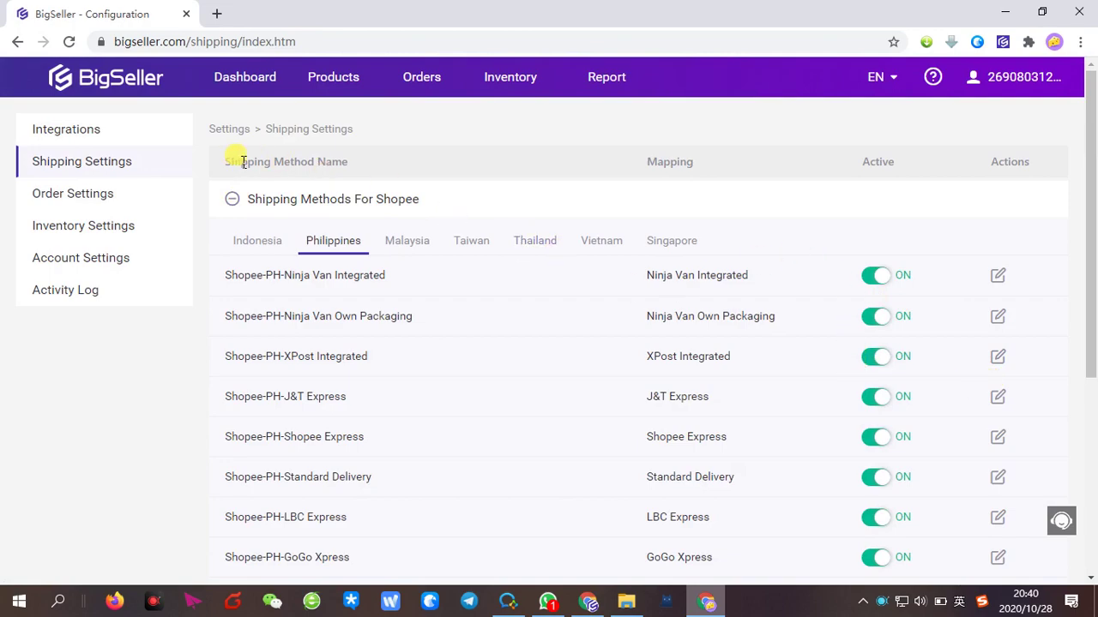
- Enable Print Packlist with Label for Shopee-PH-Standard Delivery and save its shipping options
scroll(762, 286, "down", 1)
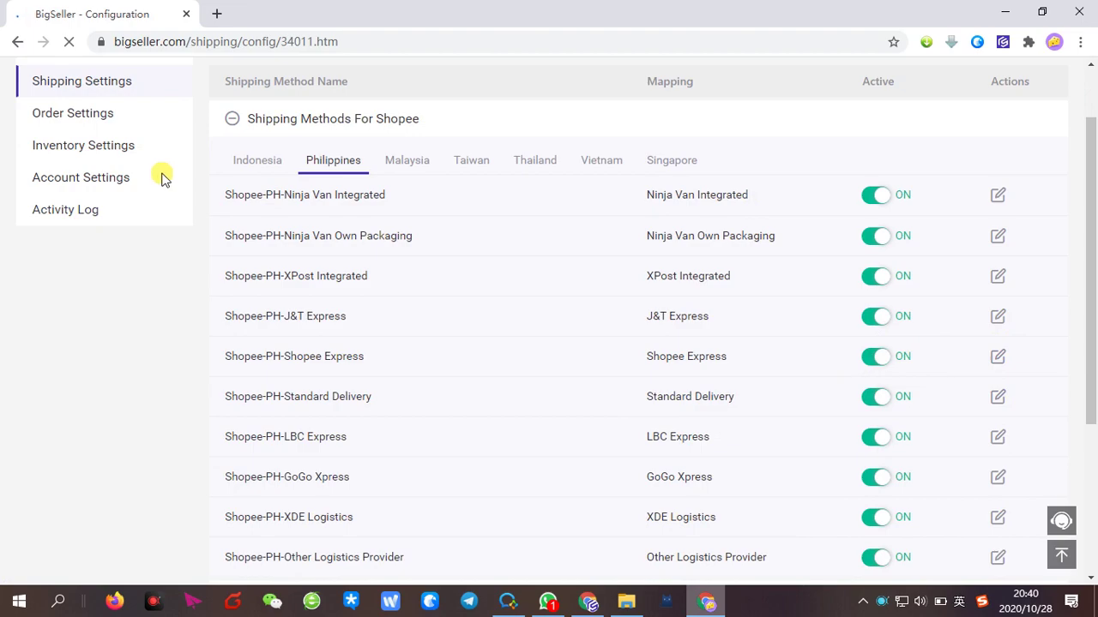
left_click(260, 267)
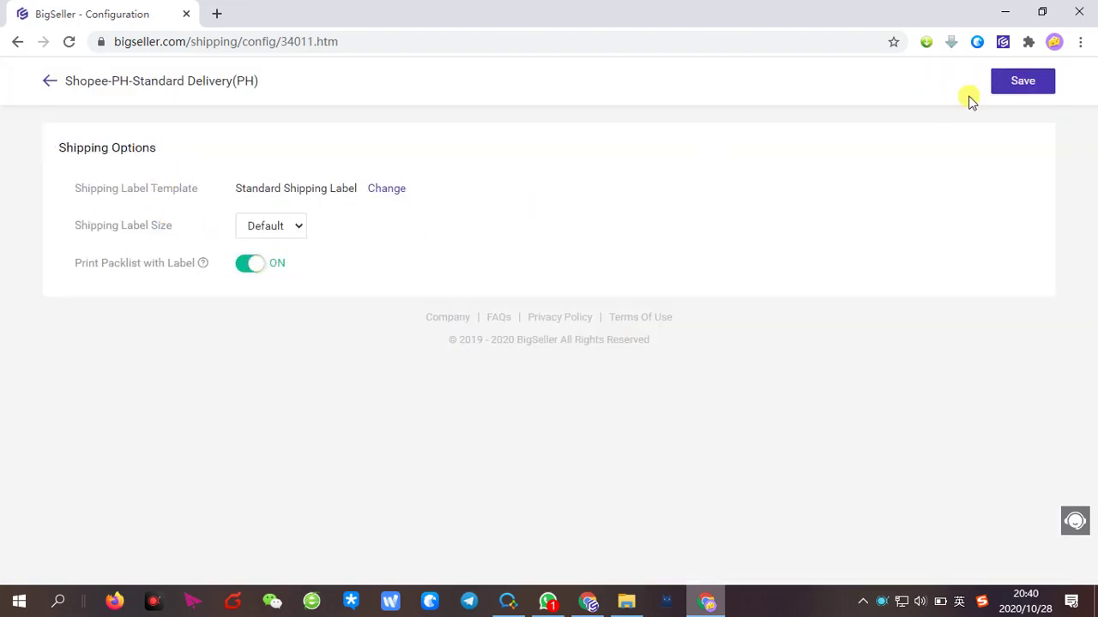
left_click(1026, 86)
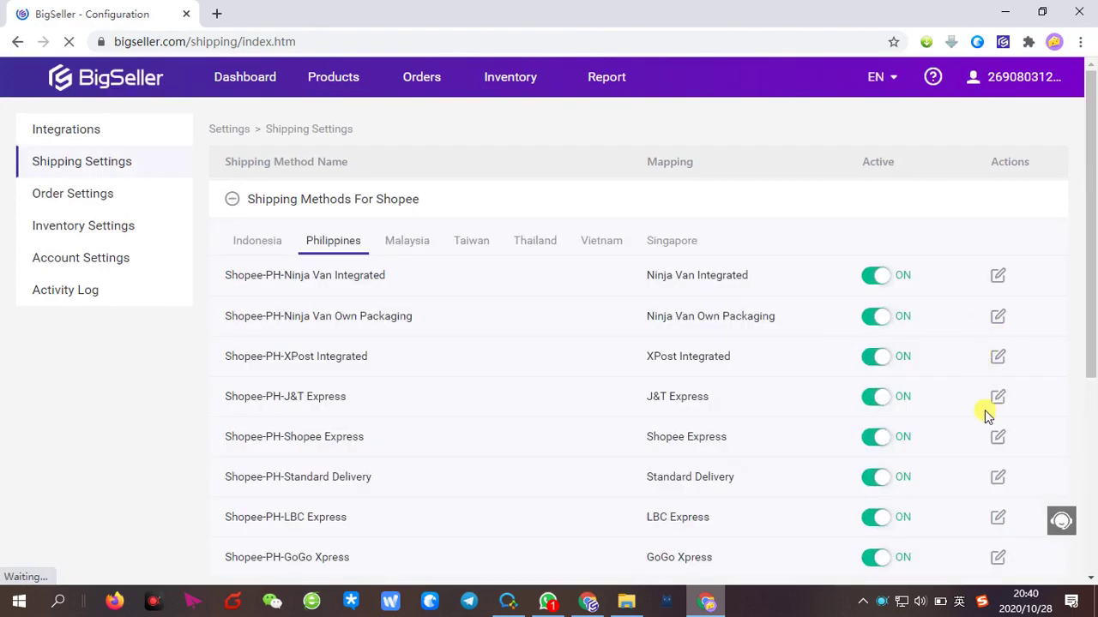
- Turn on Print Packlist with Label for Shopee-PH-LBC Express and save the change
scroll(985, 410, "down", 2)
left_click(998, 361)
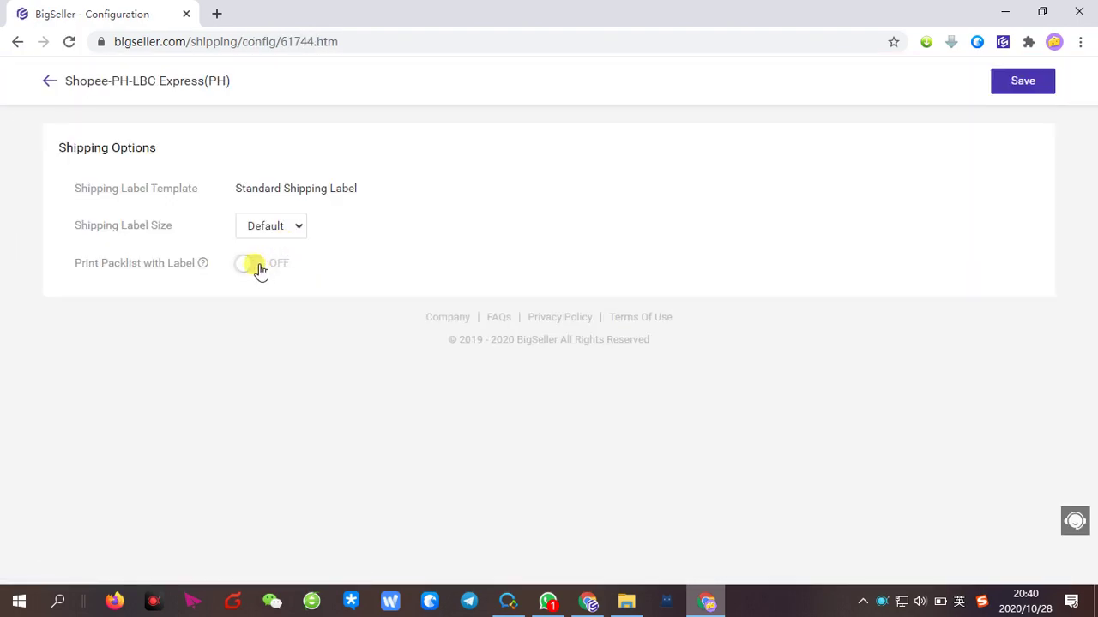
left_click(254, 265)
left_click(1017, 86)
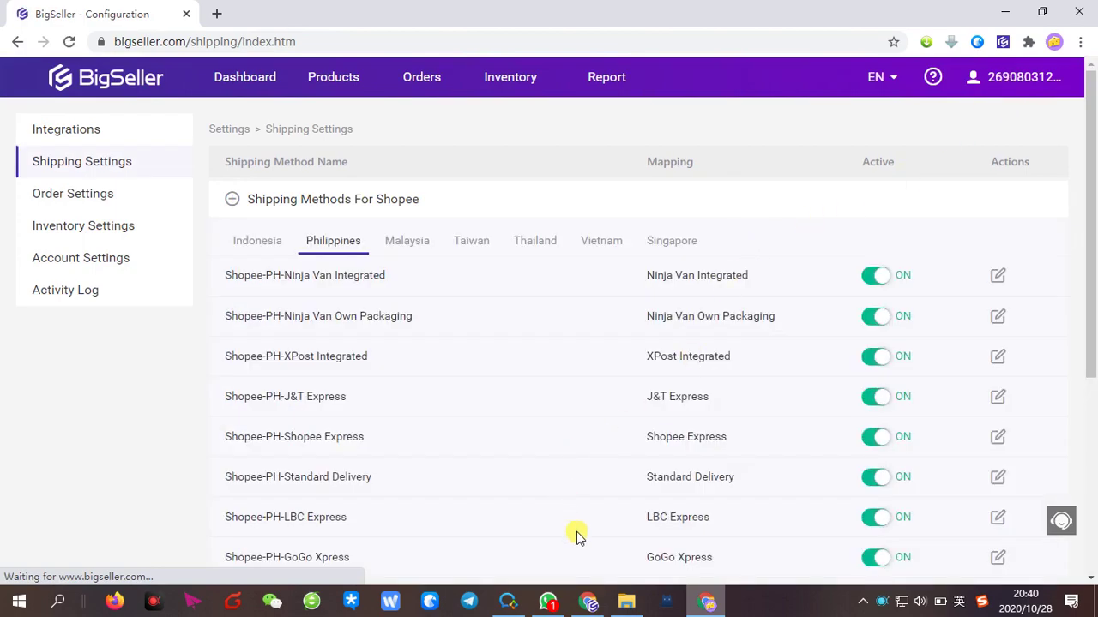
- Switch to the Shimo presentation and show the closing slide with the BigSeller logo and contact details
left_click(588, 601)
left_click(66, 422)
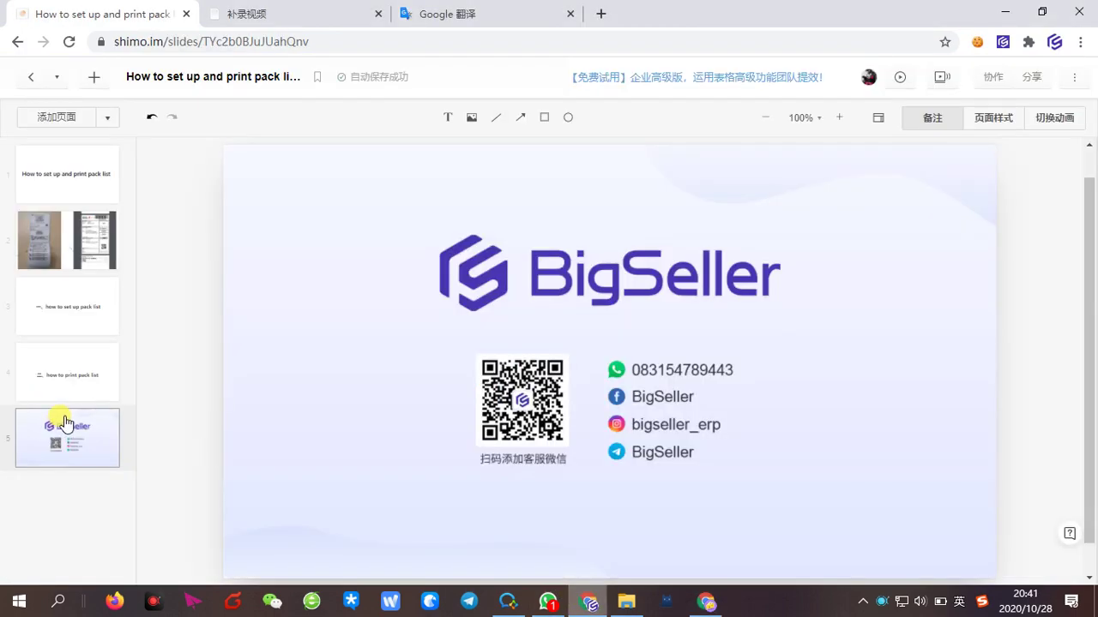